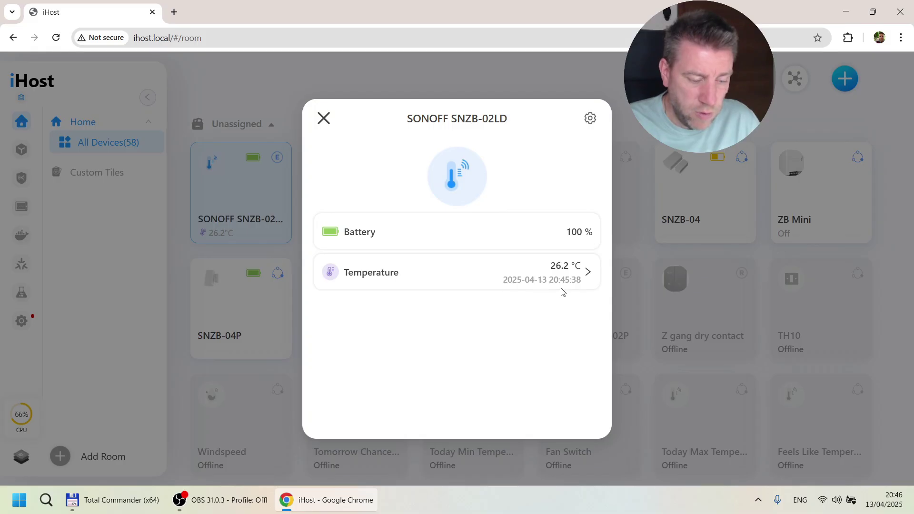
# Step: Open the SNZB-02LD's temperature history and view it over half a year, finishing with the Month range
pyautogui.click(577, 276)
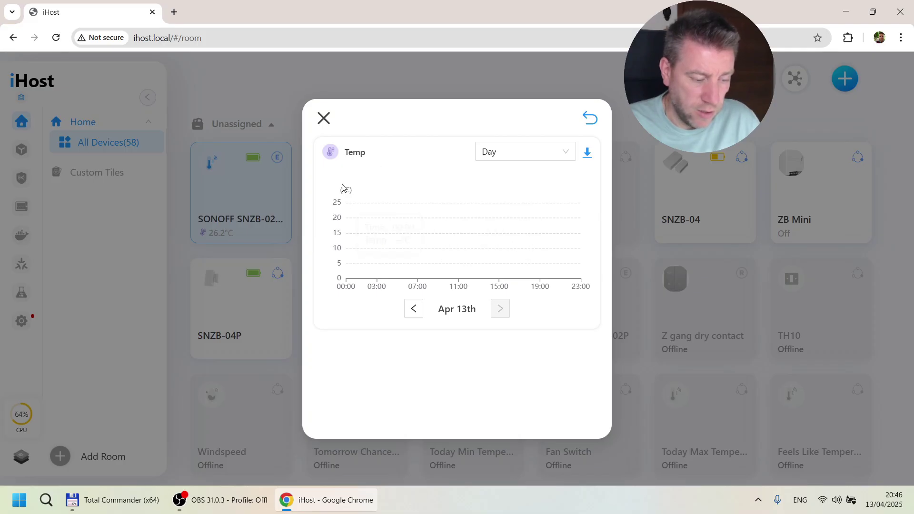
pyautogui.click(562, 152)
pyautogui.click(523, 194)
pyautogui.click(553, 148)
pyautogui.click(519, 214)
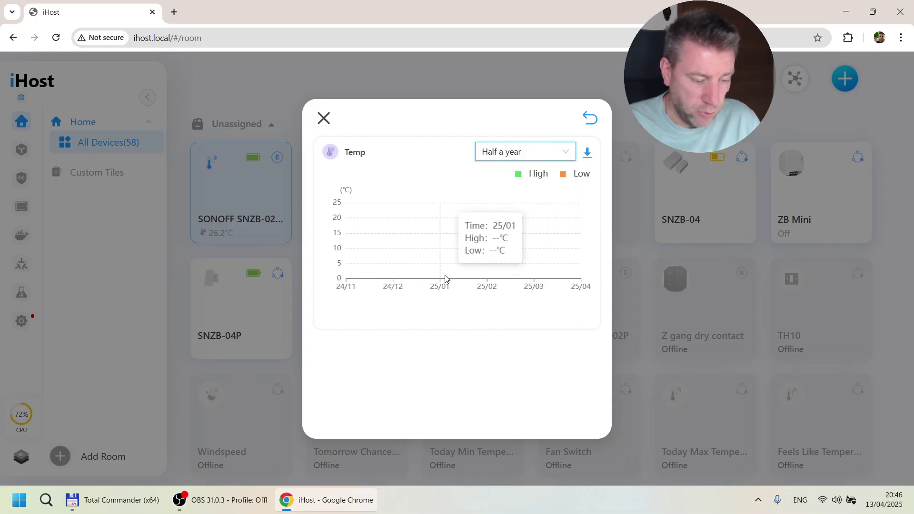
pyautogui.click(564, 152)
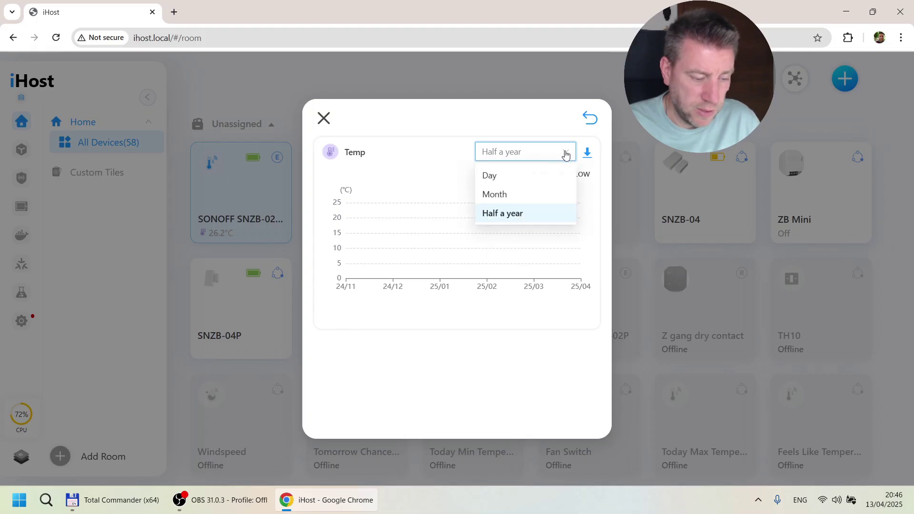
pyautogui.click(494, 195)
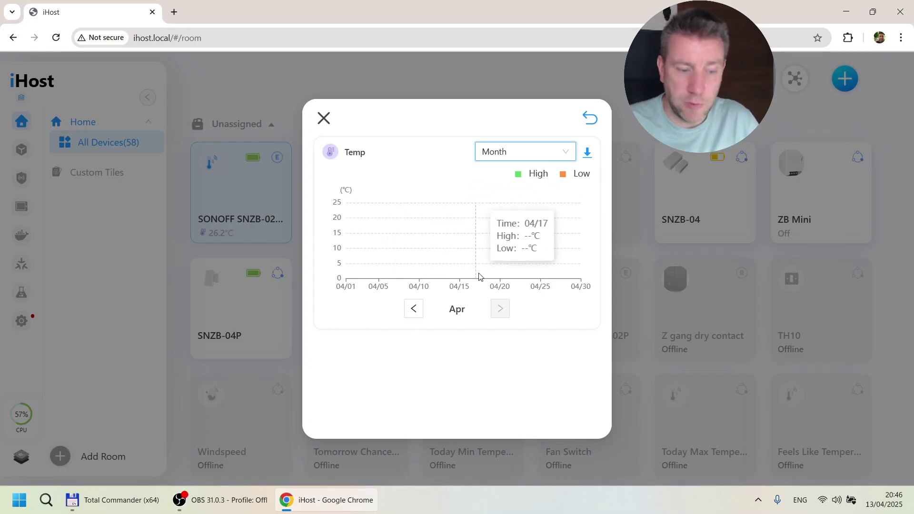
# Step: Download the SNZB-02LD's temperature history, keeping the blocked file, and view History.xlsx in Excel before closing it
pyautogui.click(587, 152)
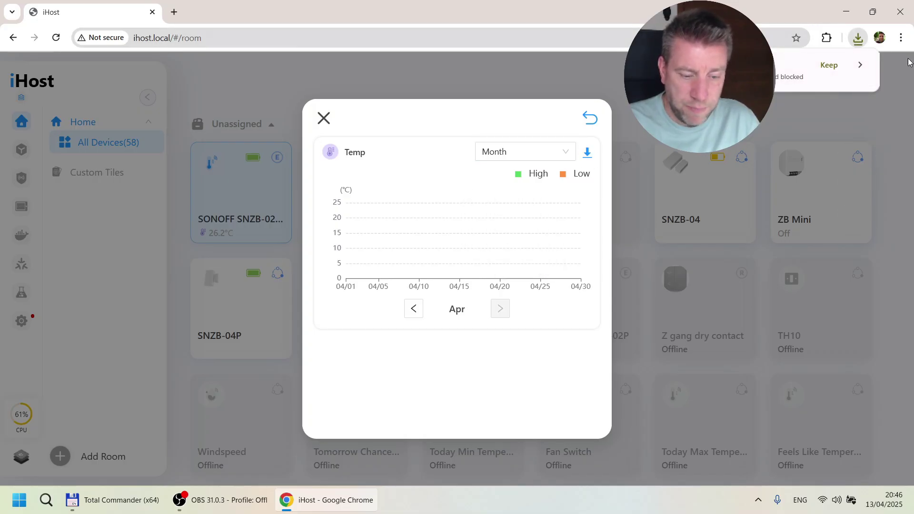
pyautogui.click(828, 65)
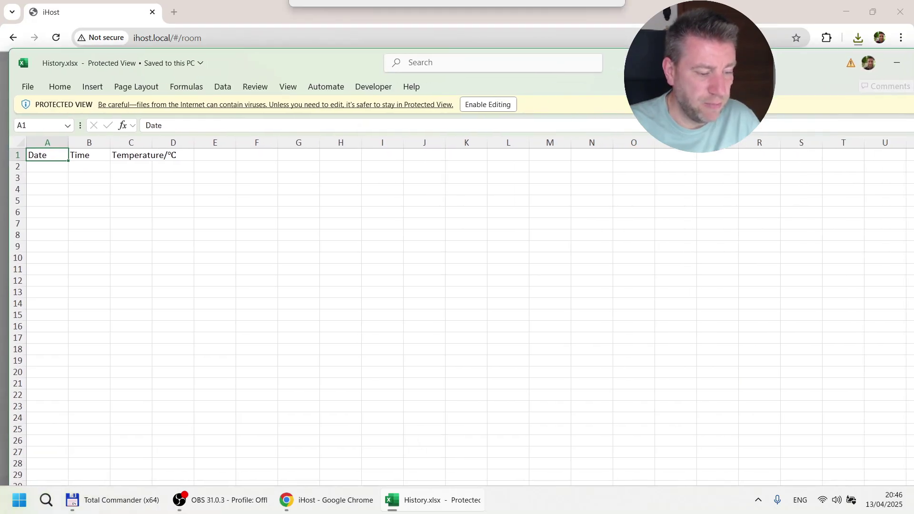
pyautogui.moveTo(774, 71); pyautogui.dragTo(412, 113)
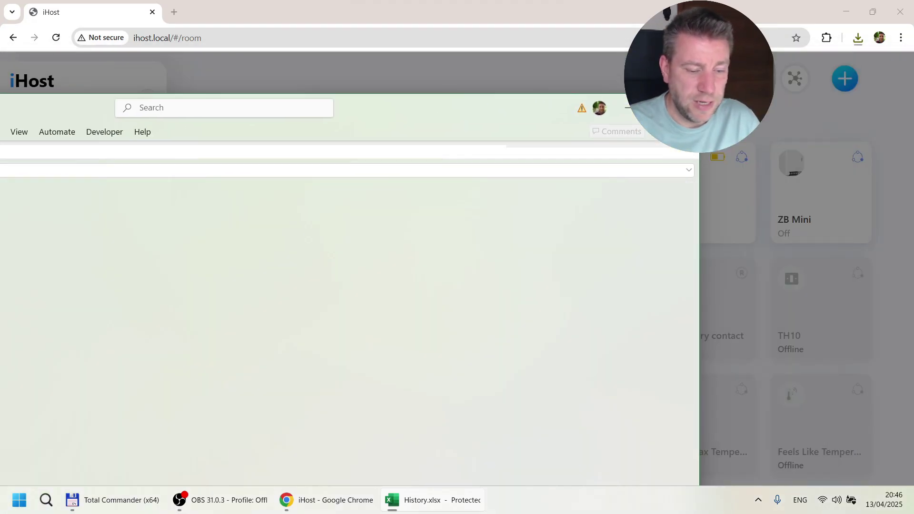
pyautogui.click(685, 107)
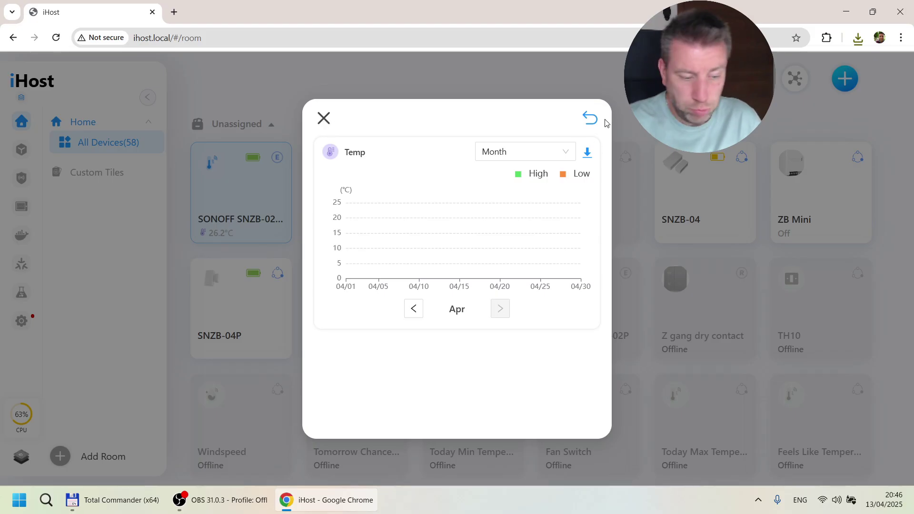
# Step: Open the SNZB-02WD's history and look over its daily temperature and humidity charts
pyautogui.click(328, 125)
pyautogui.click(376, 183)
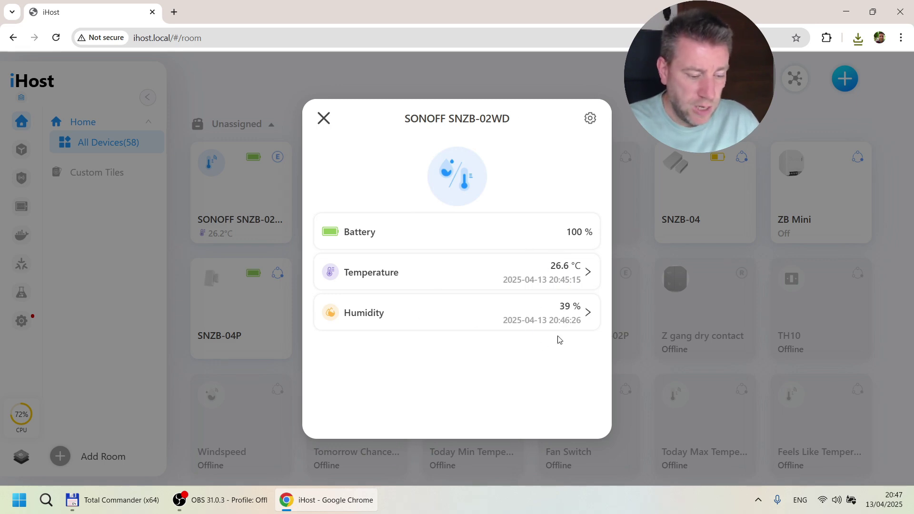
pyautogui.click(576, 317)
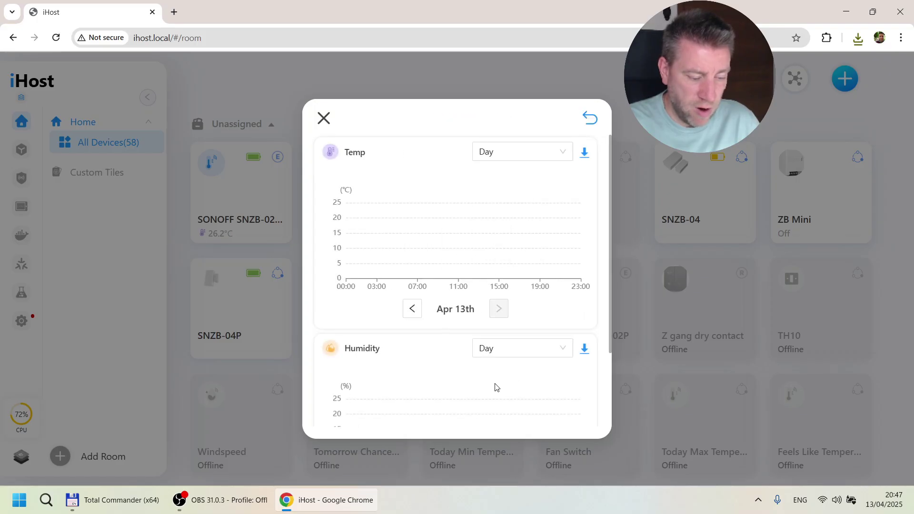
pyautogui.scroll(-2, 407, 177)
pyautogui.scroll(2, 408, 177)
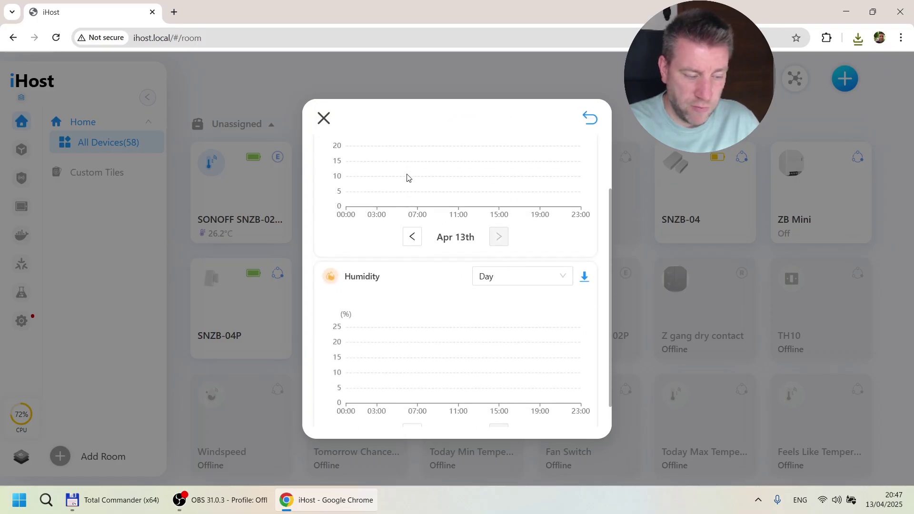
pyautogui.click(323, 118)
# Step: Try to set the temperature units to Fahrenheit in the SNZB-02WD's device settings
pyautogui.click(351, 196)
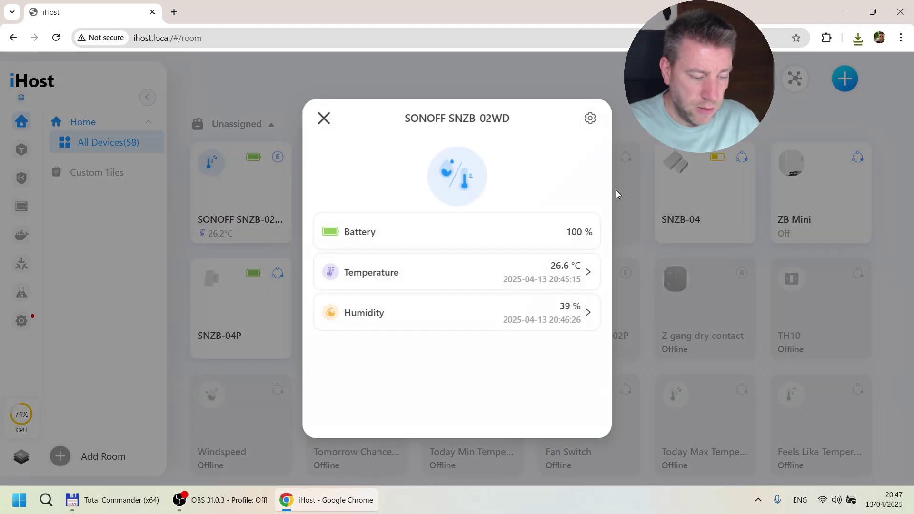
pyautogui.click(589, 119)
pyautogui.scroll(-2, 551, 228)
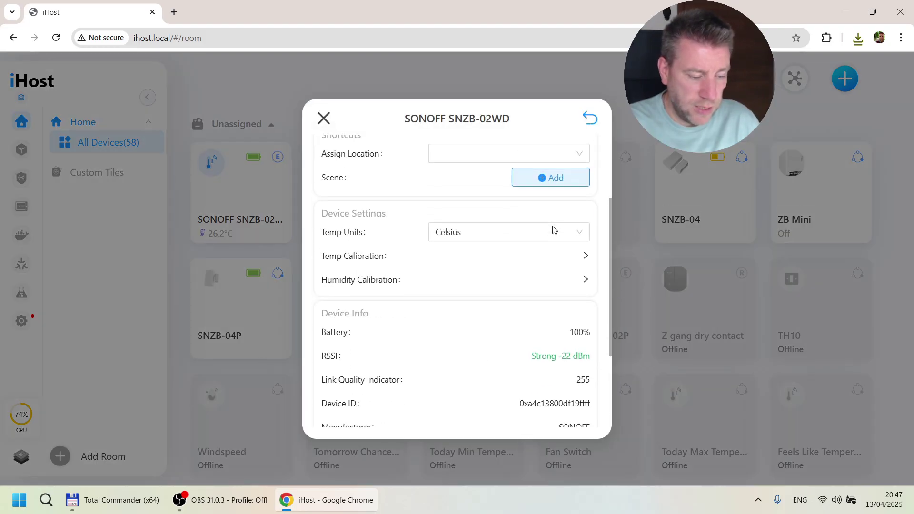
pyautogui.click(536, 230)
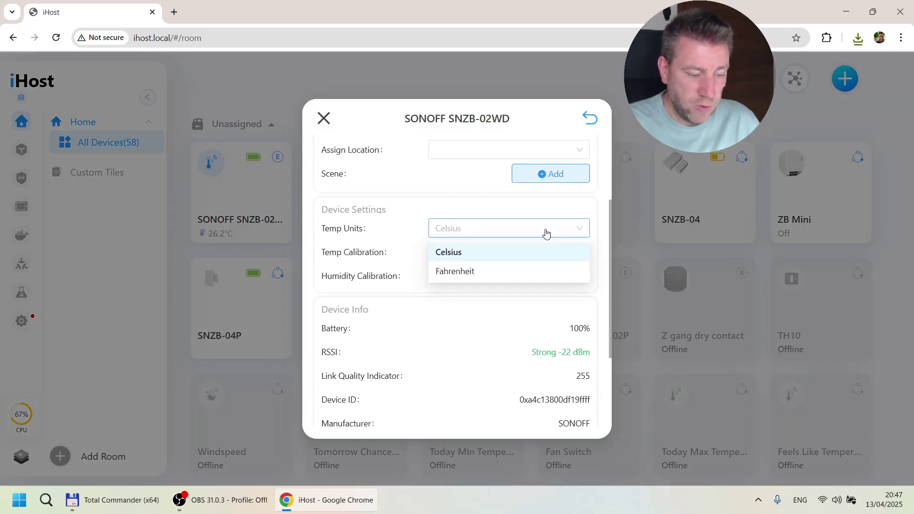
pyautogui.click(471, 275)
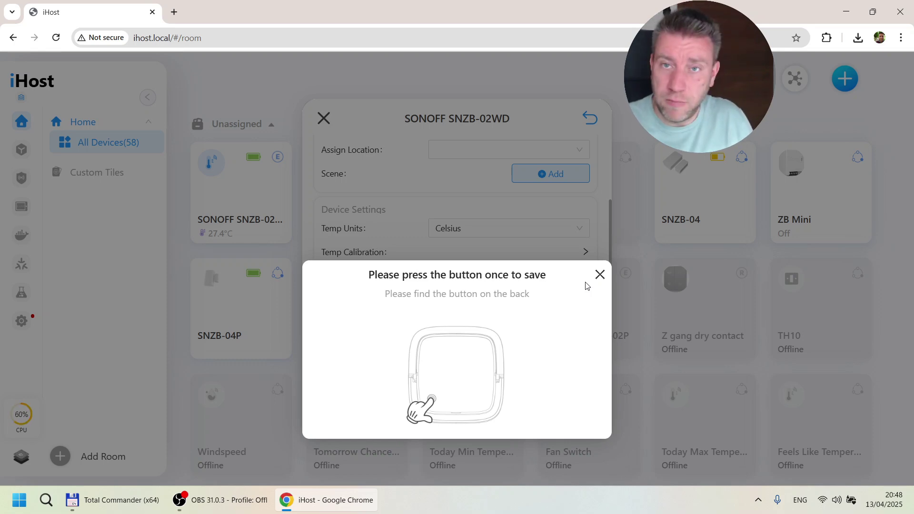
pyautogui.click(600, 275)
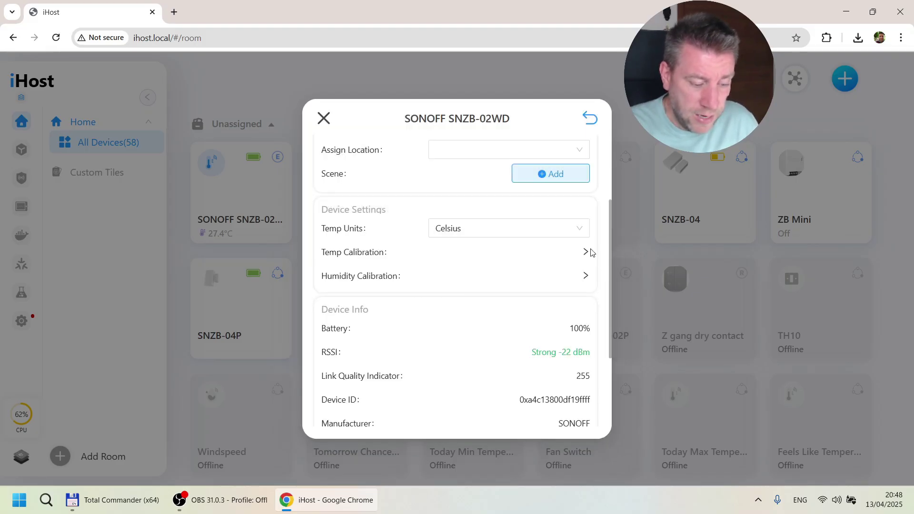
# Step: View the temperature calibration and humidity calibration pages in the SNZB-02WD's settings
pyautogui.click(590, 252)
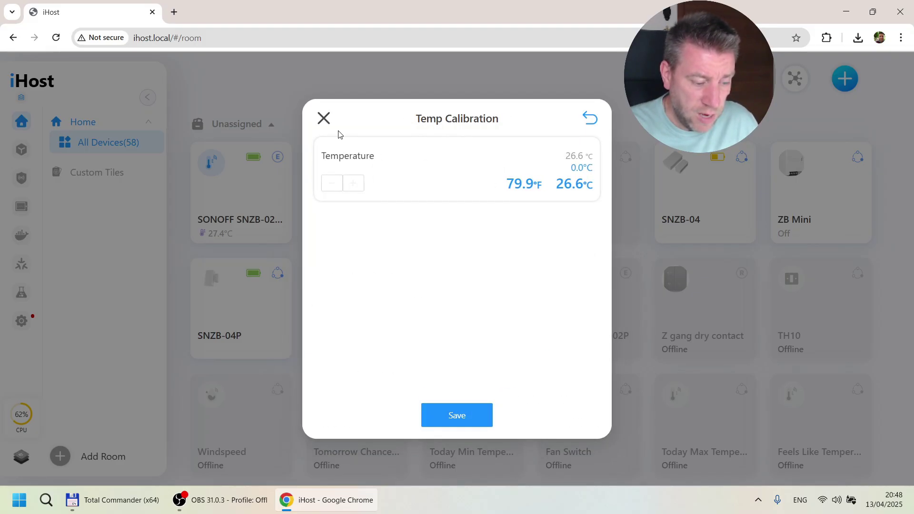
pyautogui.click(324, 118)
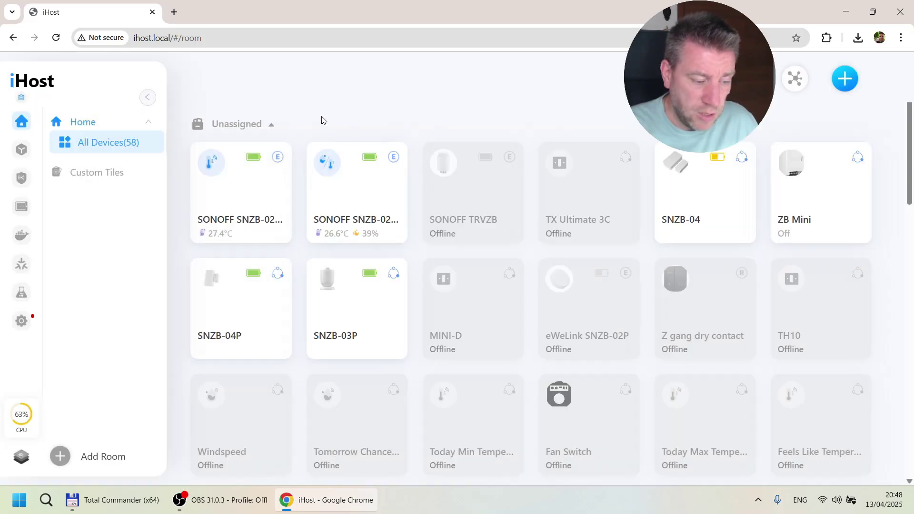
pyautogui.click(363, 193)
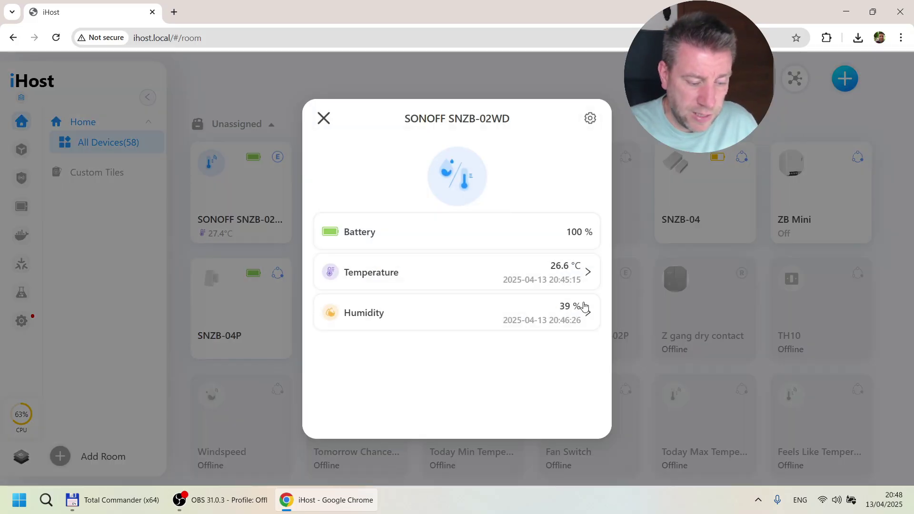
pyautogui.click(590, 120)
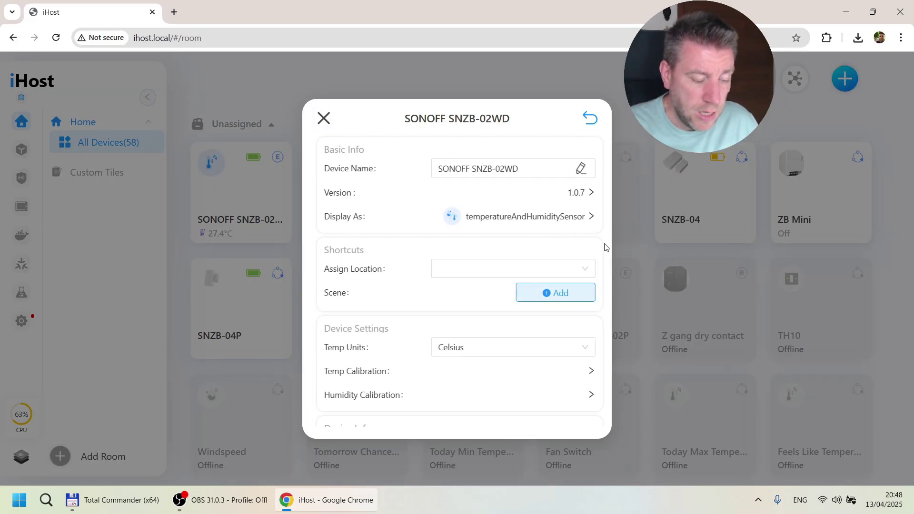
pyautogui.click(586, 396)
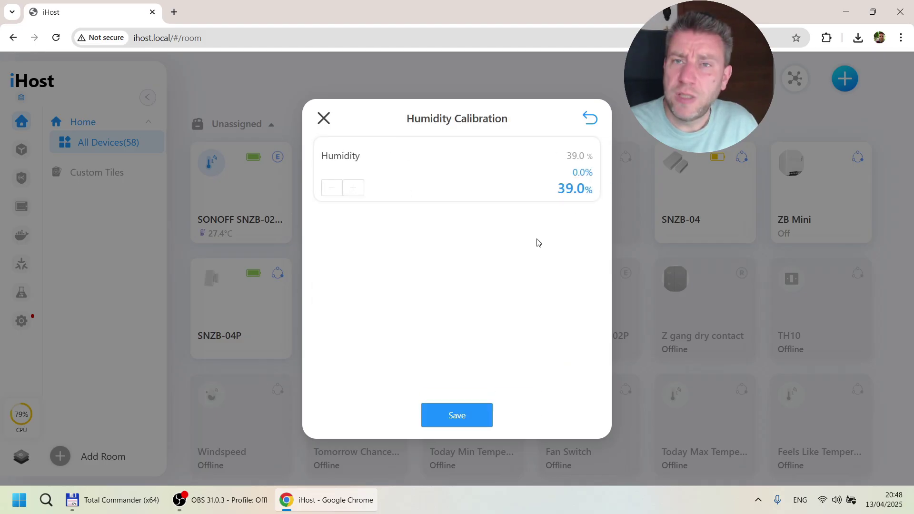
pyautogui.click(597, 118)
# Step: Examine the remaining SNZB-02WD settings and its device information, including signal strength and log options
pyautogui.scroll(-5, 527, 229)
pyautogui.scroll(1, 528, 232)
pyautogui.scroll(3, 527, 231)
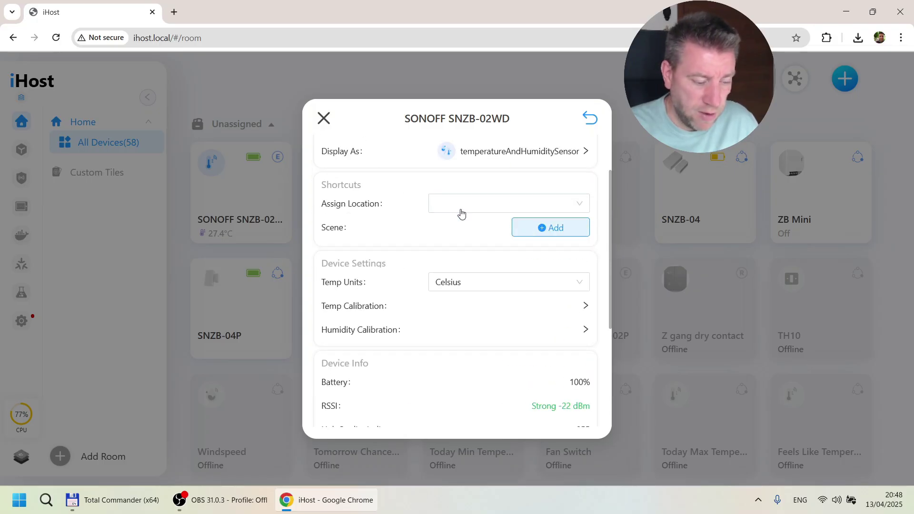
pyautogui.scroll(-3, 488, 223)
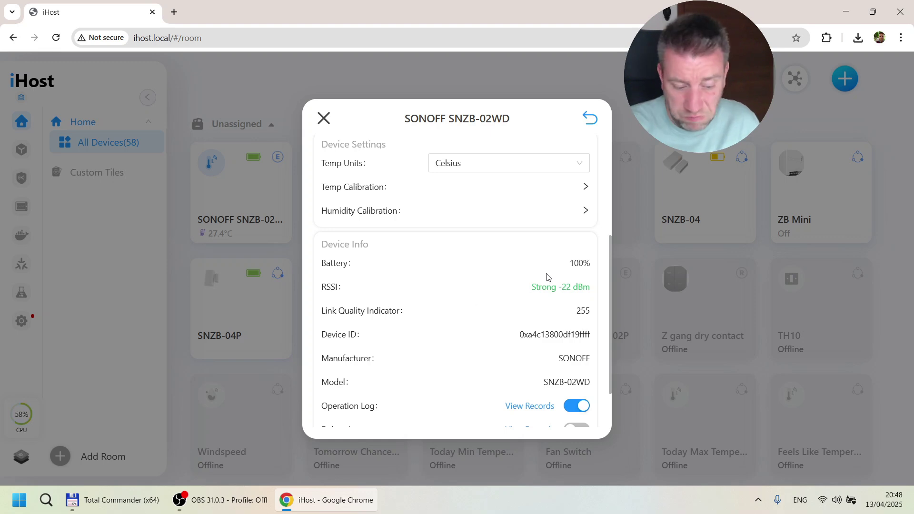
pyautogui.scroll(-2, 546, 277)
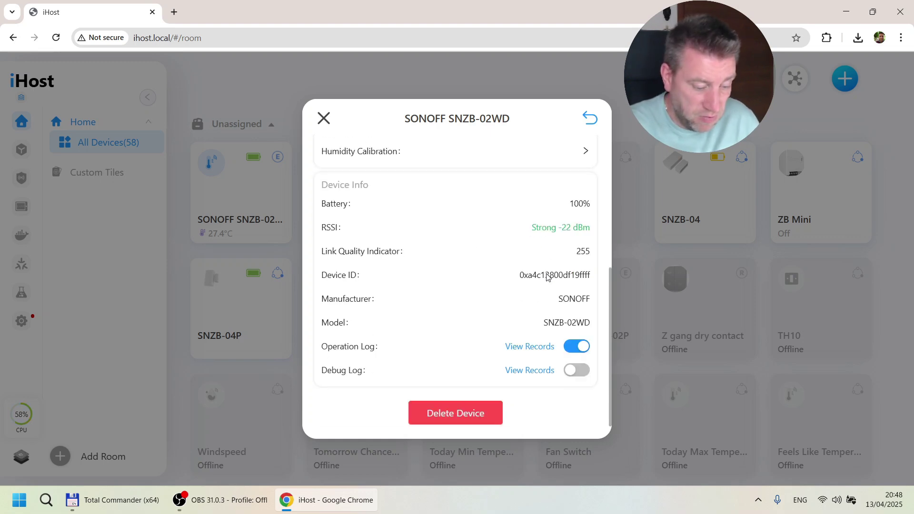
pyautogui.click(324, 119)
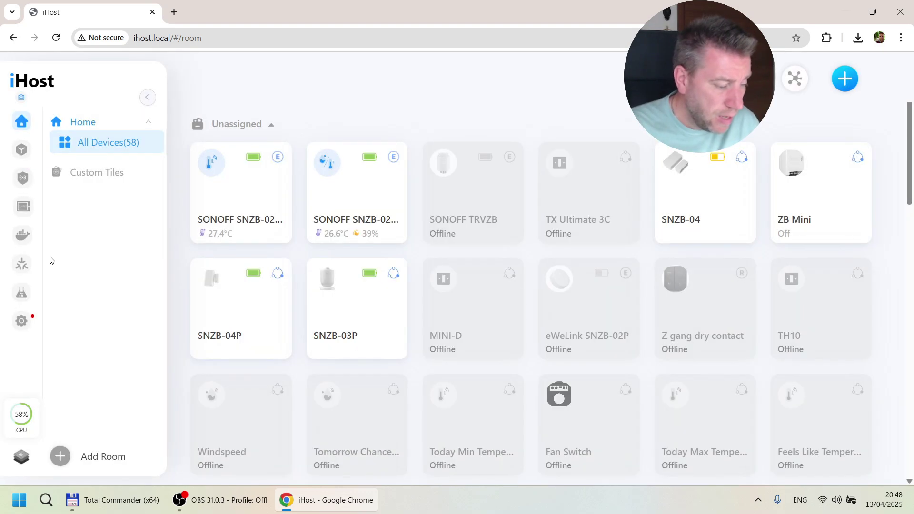
# Step: Start a new scene and add an If condition of type Smart Devices
pyautogui.click(26, 215)
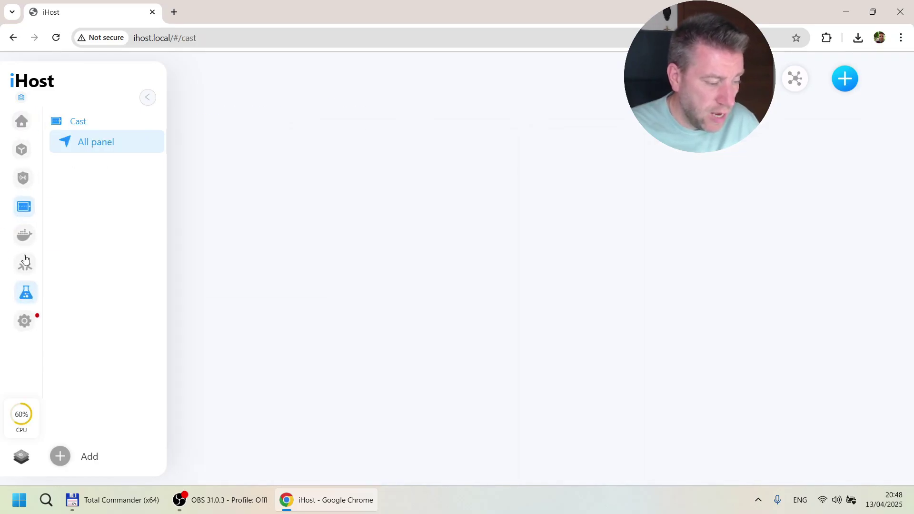
pyautogui.click(27, 149)
pyautogui.click(75, 462)
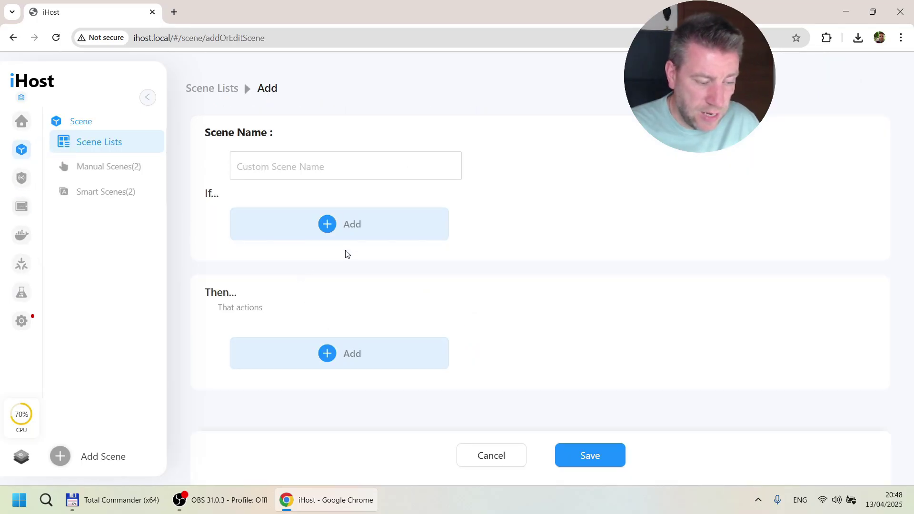
pyautogui.click(348, 224)
pyautogui.click(308, 221)
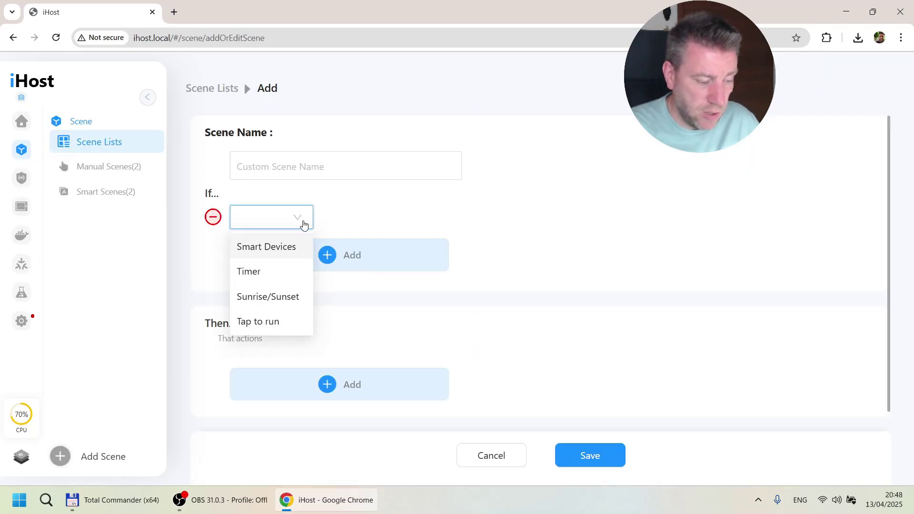
pyautogui.click(267, 248)
# Step: Pick SONOFF SNZB-02WD as the condition's device and view its temperature and humidity trigger options
pyautogui.click(454, 235)
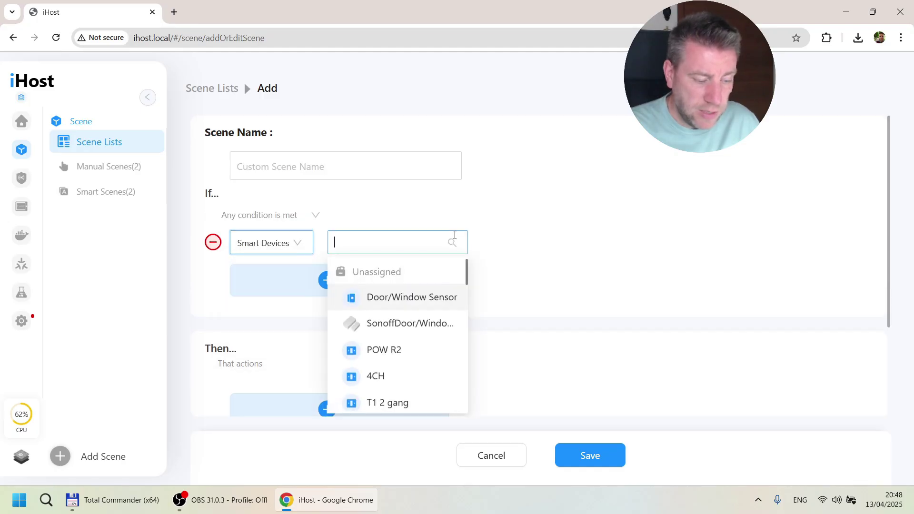
pyautogui.scroll(-10, 447, 307)
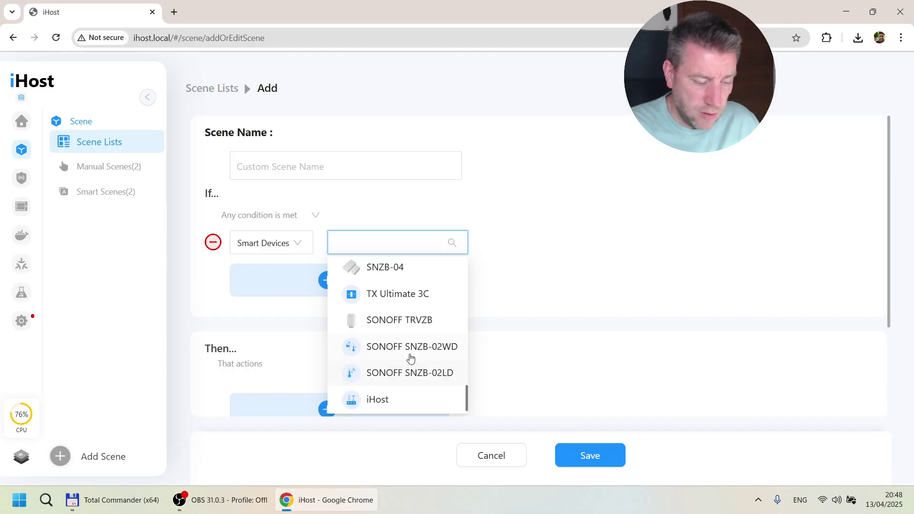
pyautogui.click(410, 358)
pyautogui.click(536, 244)
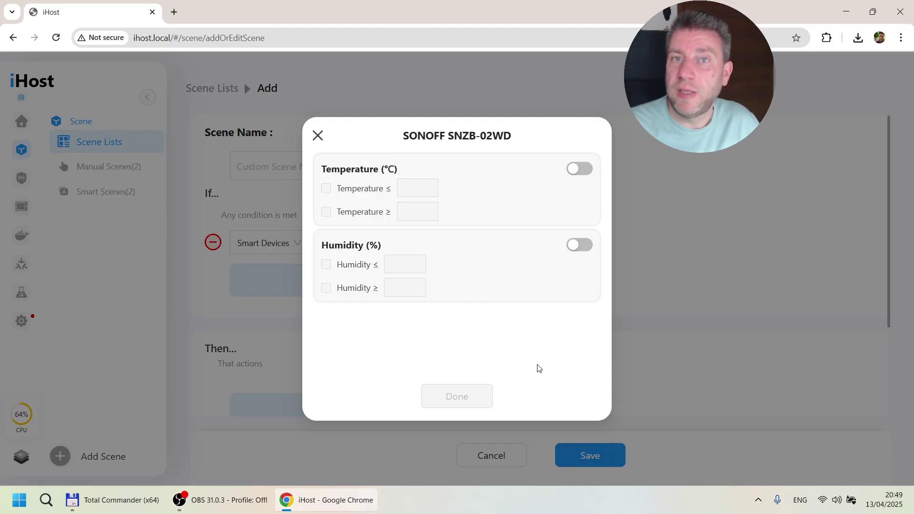
pyautogui.click(317, 135)
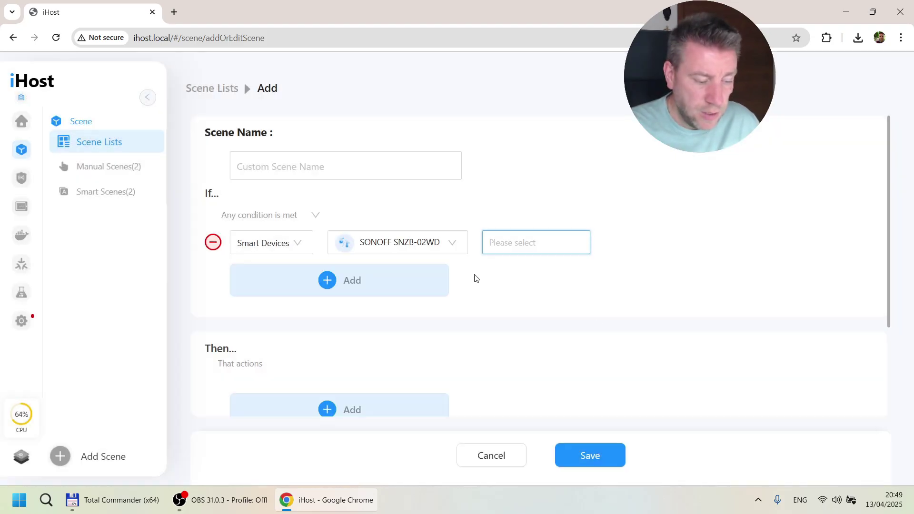
# Step: Change the condition's device to SONOFF SNZB-02LD and view its temperature trigger options
pyautogui.click(428, 235)
pyautogui.click(428, 373)
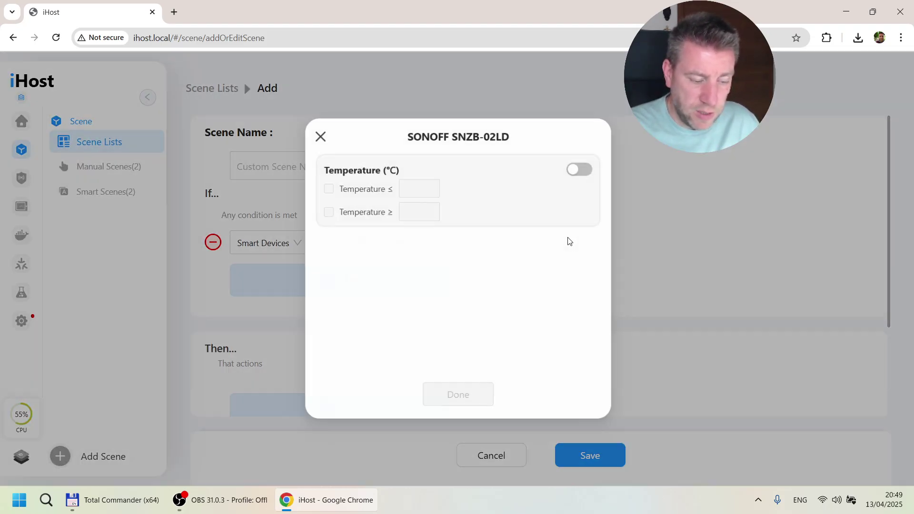
pyautogui.click(318, 135)
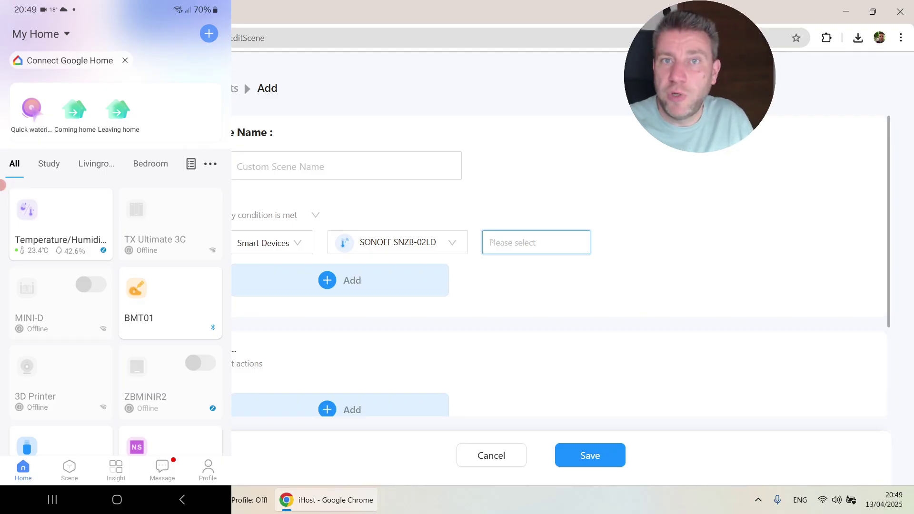
# Step: In the phone's smart home app, find the NSPanel120PW in the device list and open its Thermostat feature
pyautogui.scroll(-10, 115, 269)
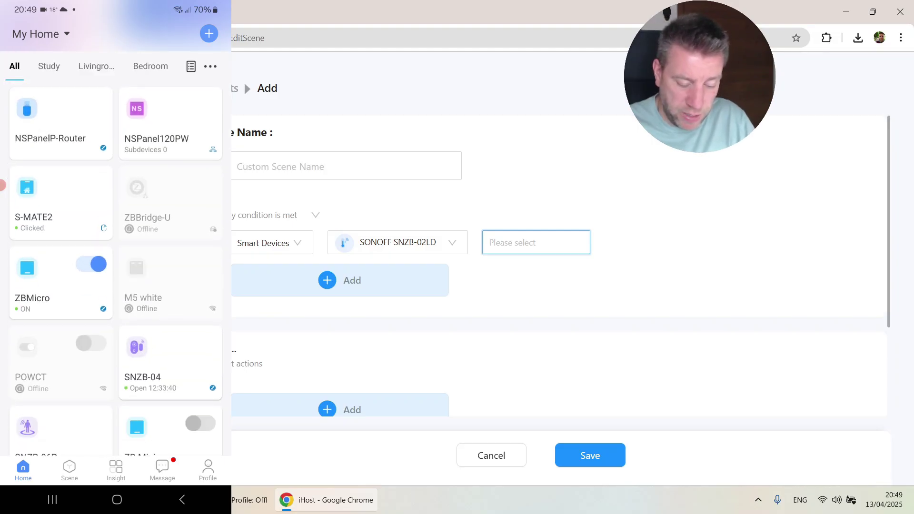
pyautogui.scroll(-10, 48, 182)
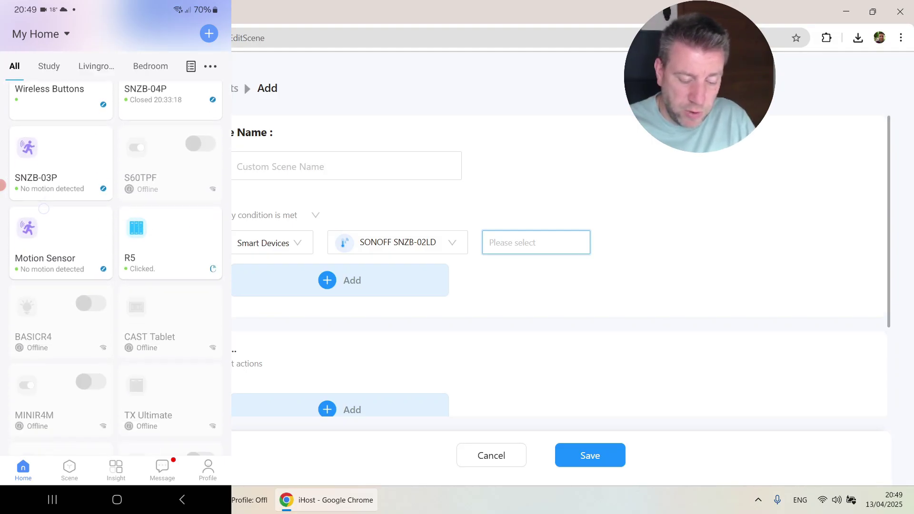
pyautogui.scroll(10, 116, 257)
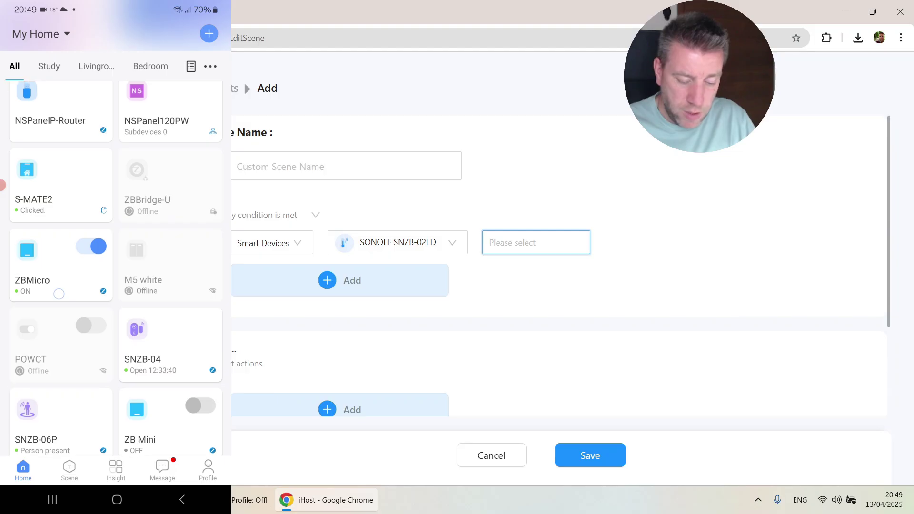
pyautogui.scroll(3, 116, 266)
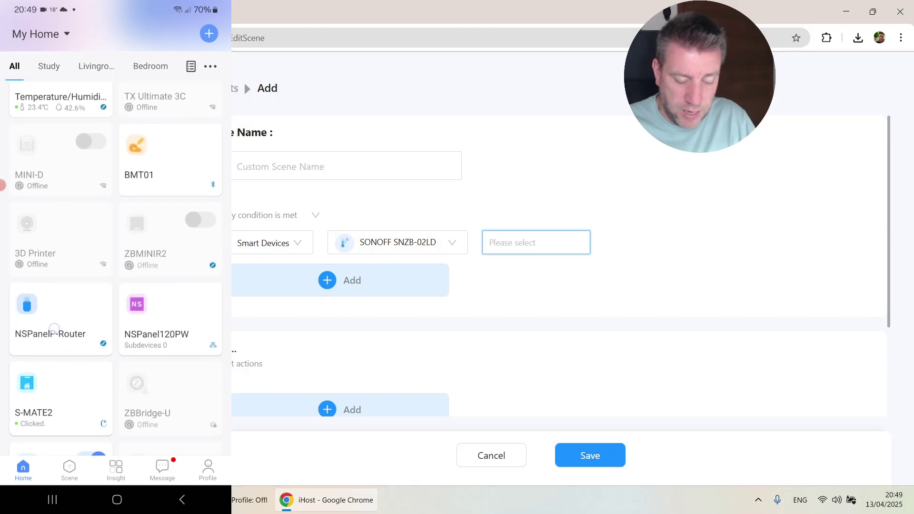
pyautogui.click(162, 376)
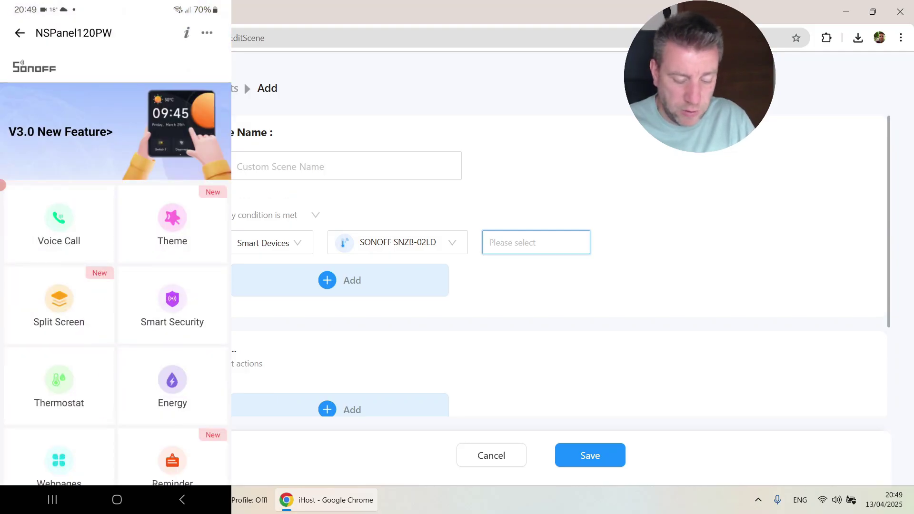
pyautogui.click(59, 386)
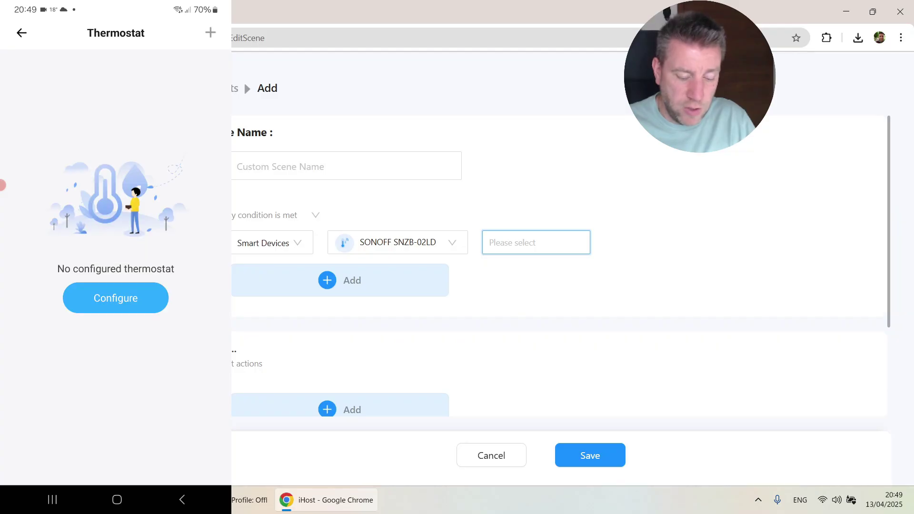
# Step: Configure a Heater thermostat named Test, with Temperature/Humidity Sensor as its display source and ZBMINIR2 as its action device
pyautogui.click(116, 297)
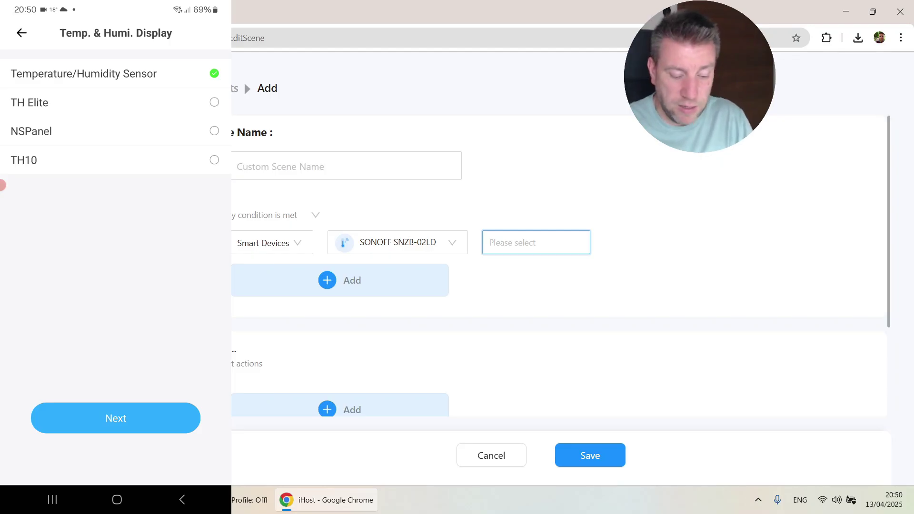
pyautogui.click(115, 418)
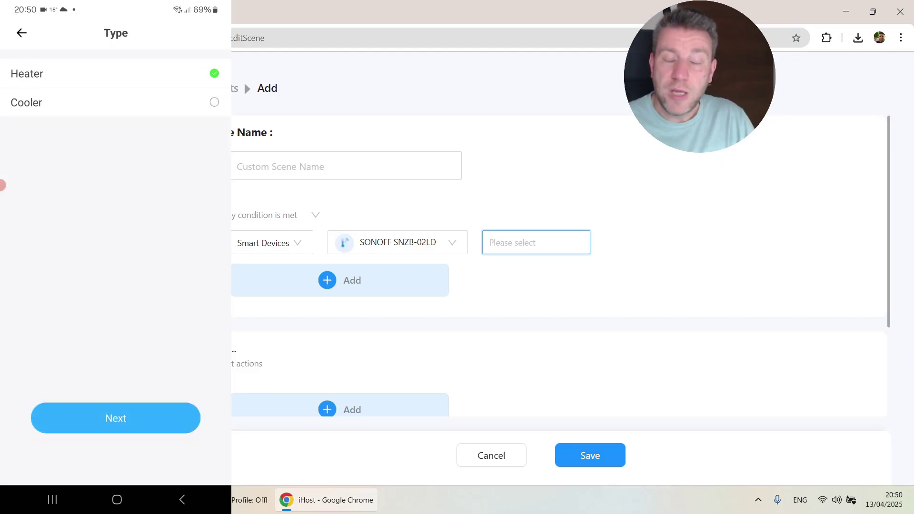
pyautogui.click(116, 418)
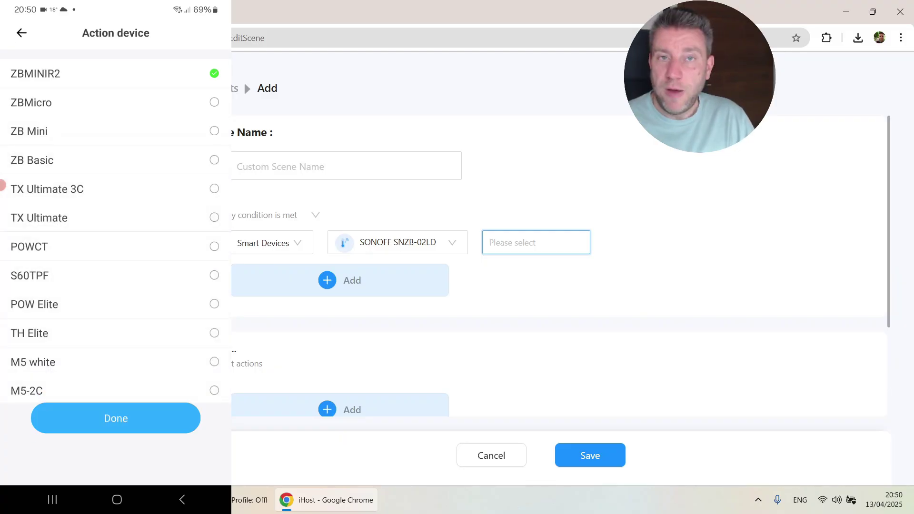
pyautogui.click(116, 418)
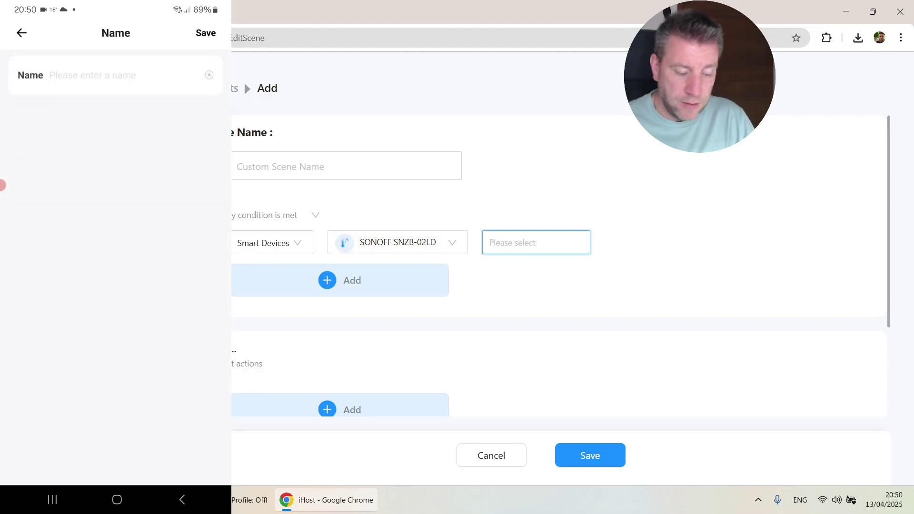
pyautogui.write('Test')
pyautogui.click(206, 32)
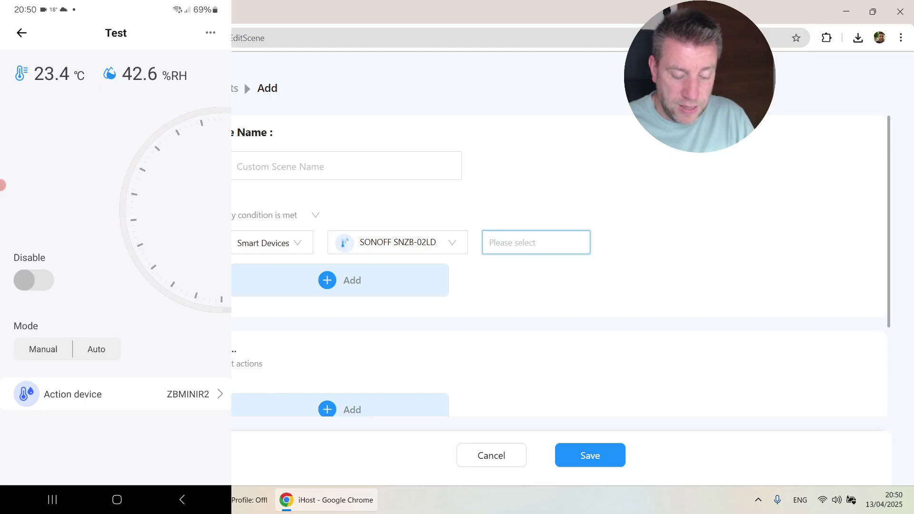
# Step: Try to enable the Test thermostat and review the devices available as its action device
pyautogui.click(34, 279)
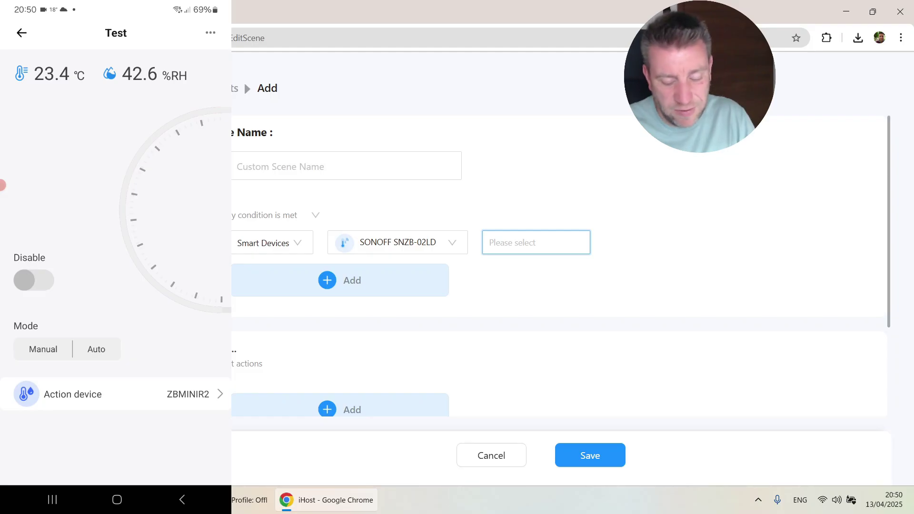
pyautogui.click(114, 394)
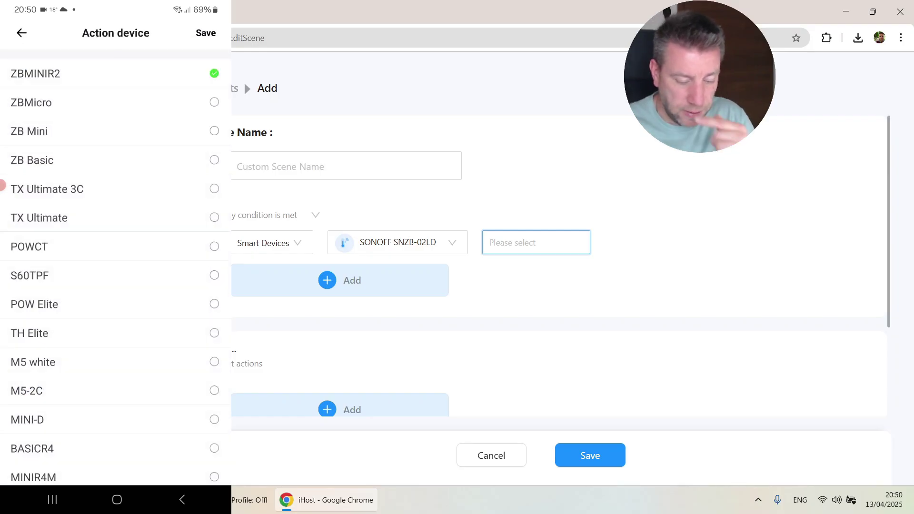
pyautogui.scroll(-5, 3, 186)
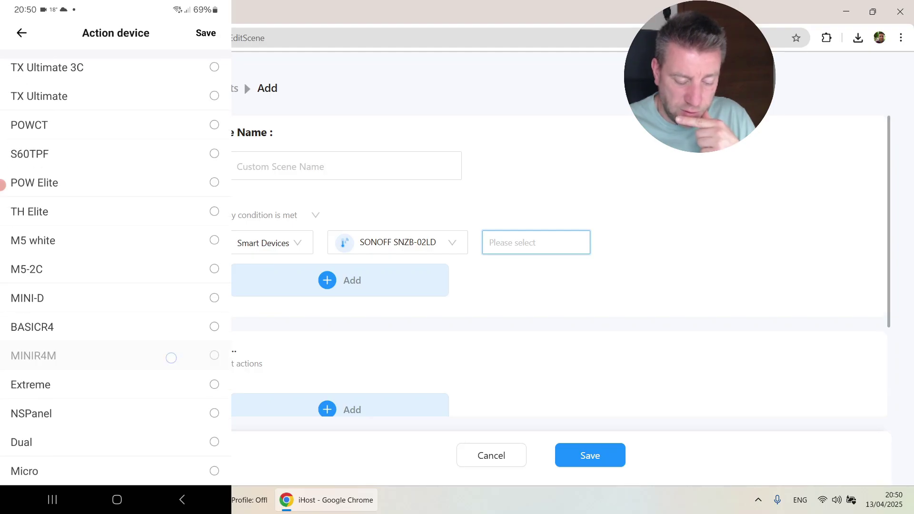
pyautogui.scroll(5, 2, 186)
pyautogui.rightClick(2, 186)
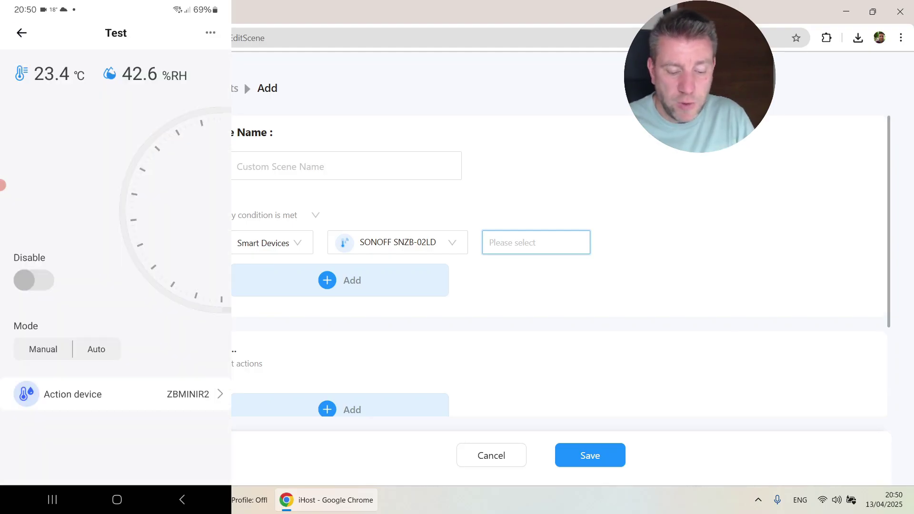